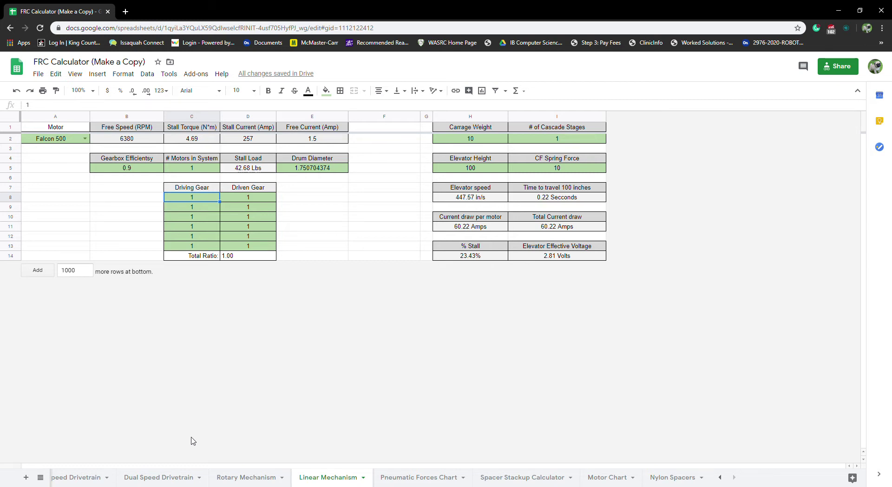
Examine the linear mechanism's input cells for elevator height, carriage weight, CF spring force and number of cascade stages.
left_click(719, 477)
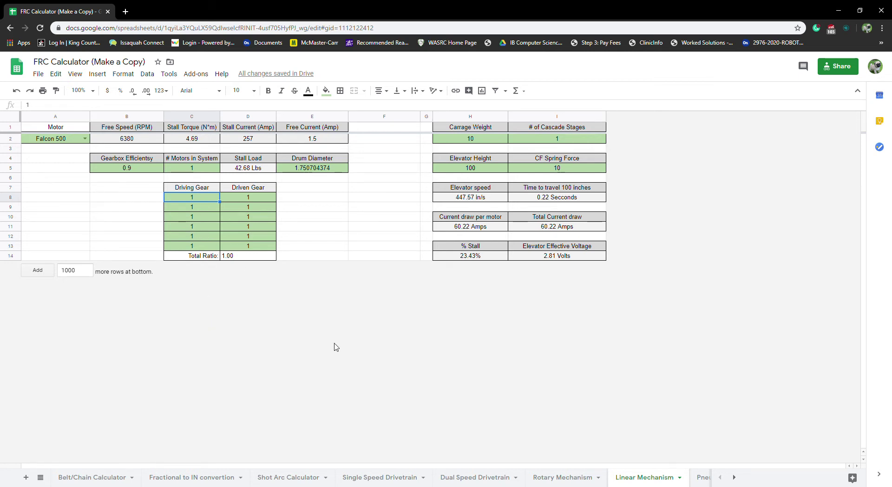
left_click(358, 338)
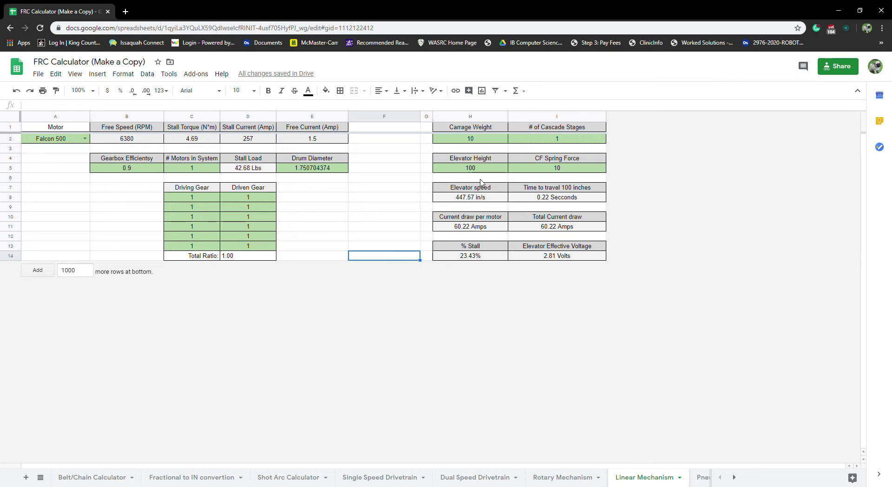
left_click(460, 168)
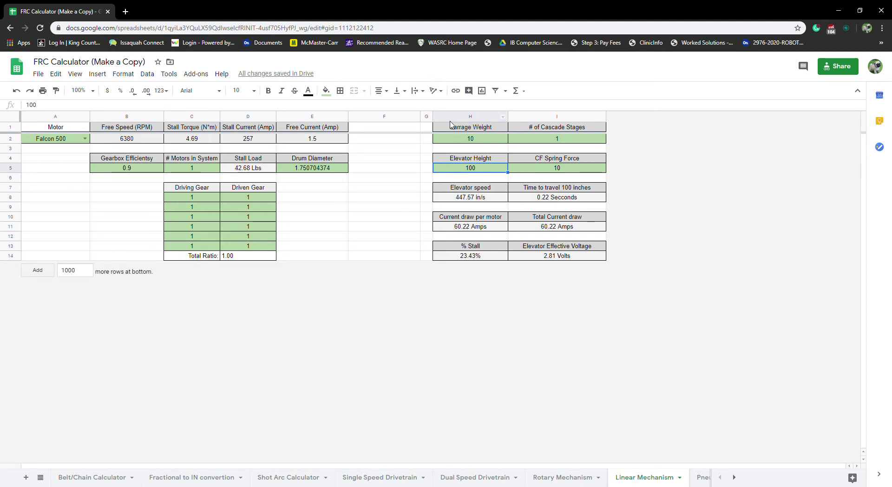
left_click(460, 138)
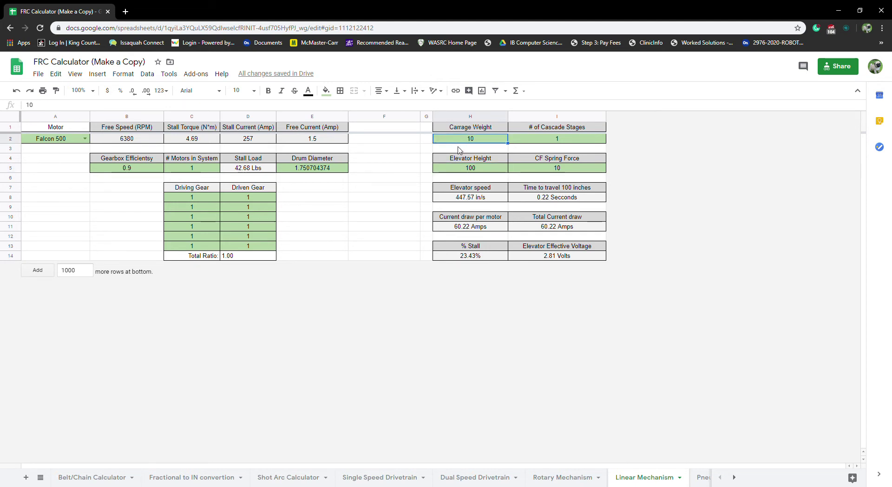
left_click(570, 160)
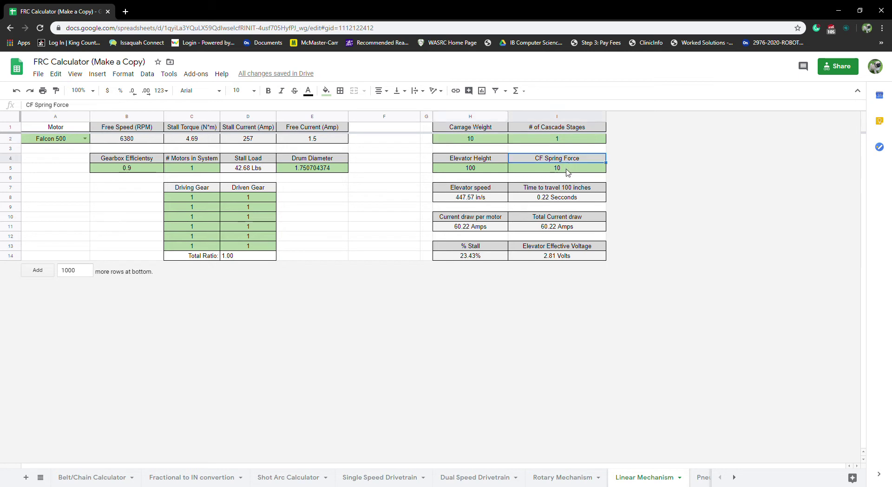
left_click(570, 170)
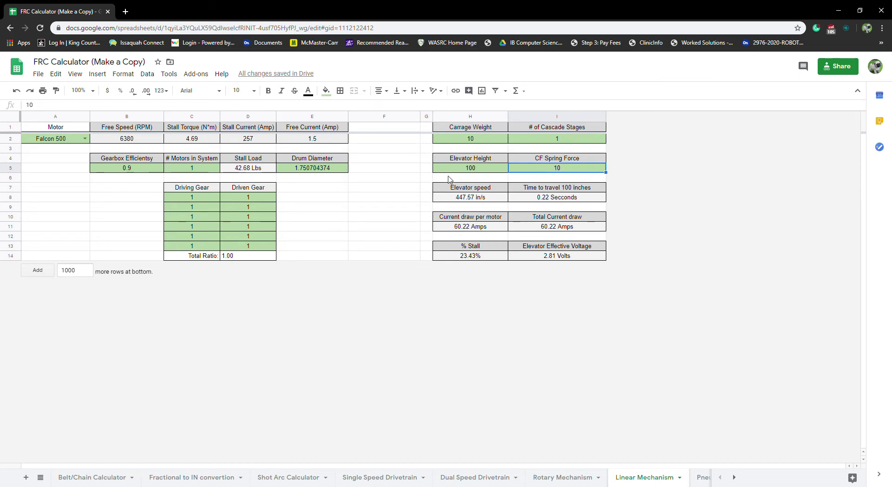
left_click(549, 142)
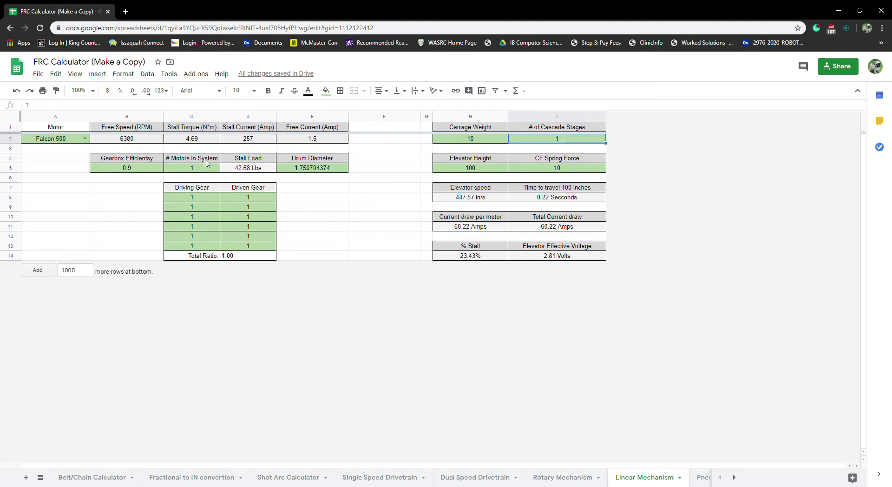
left_click(124, 179)
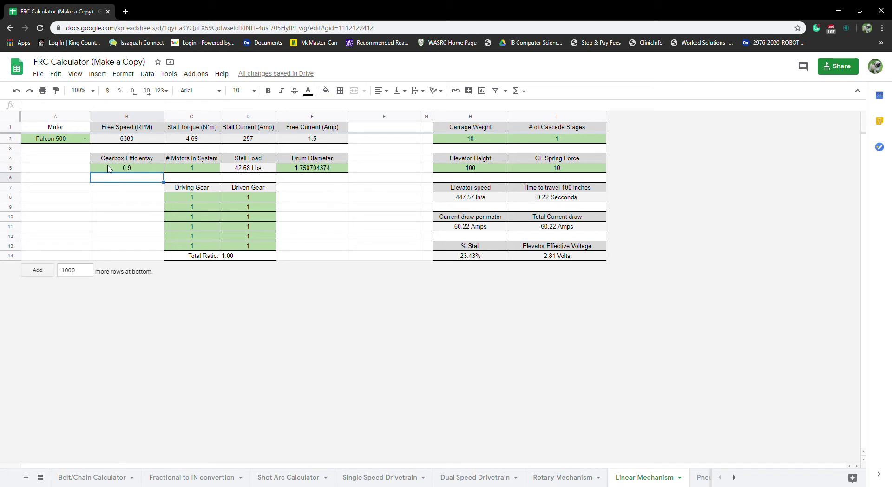
Select Falcon 500 as the motor for the linear mechanism.
left_click(52, 158)
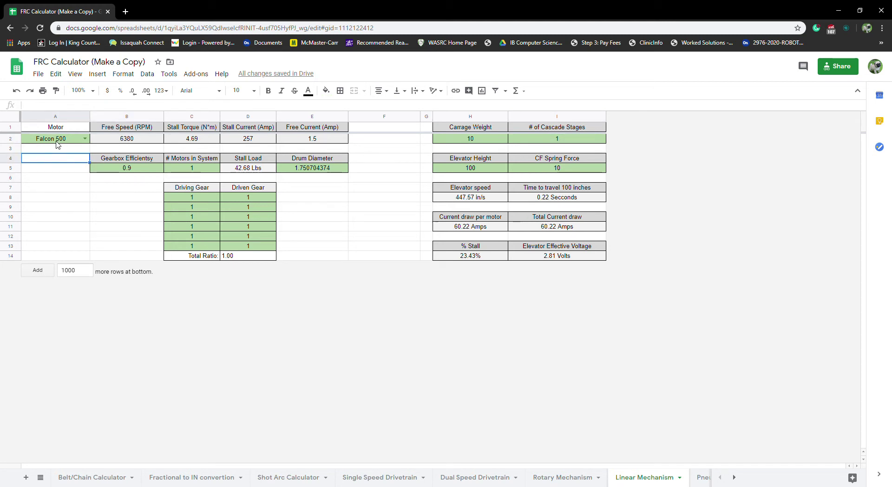
left_click(57, 140)
left_click(85, 139)
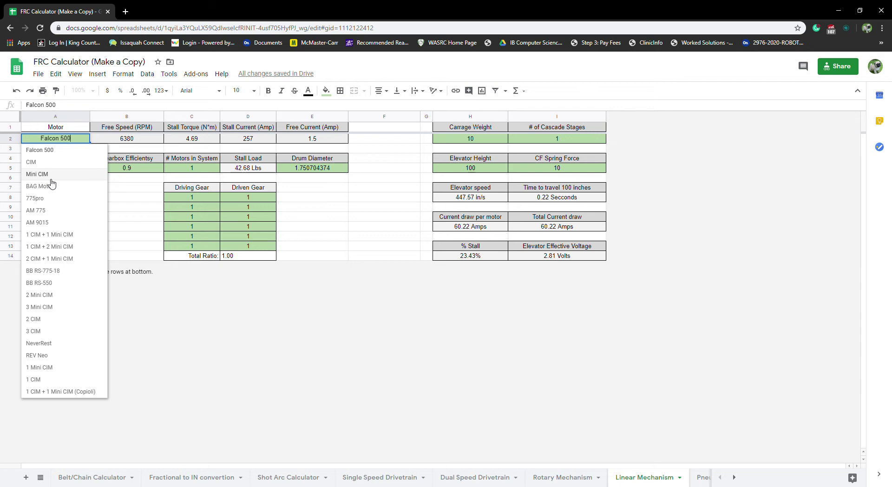
left_click(51, 150)
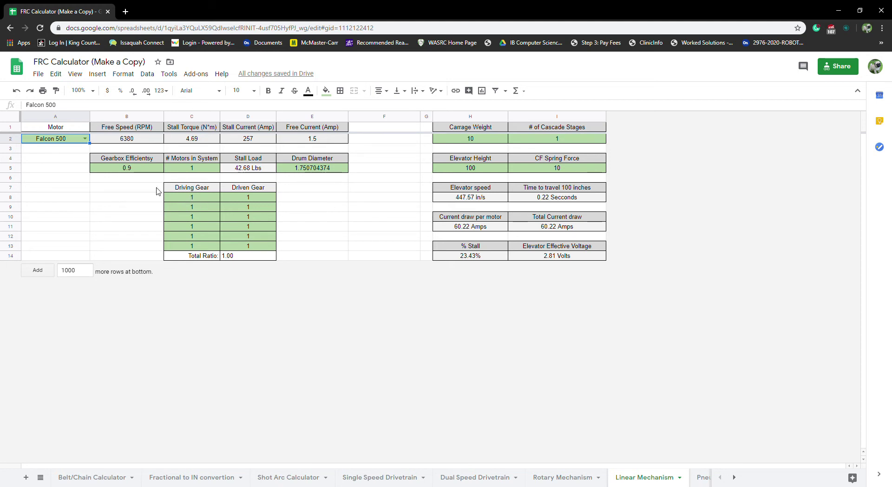
Set the first gear pair to driving gear 8 and driven gear 64, and check the current draw and travel time.
left_click(205, 198)
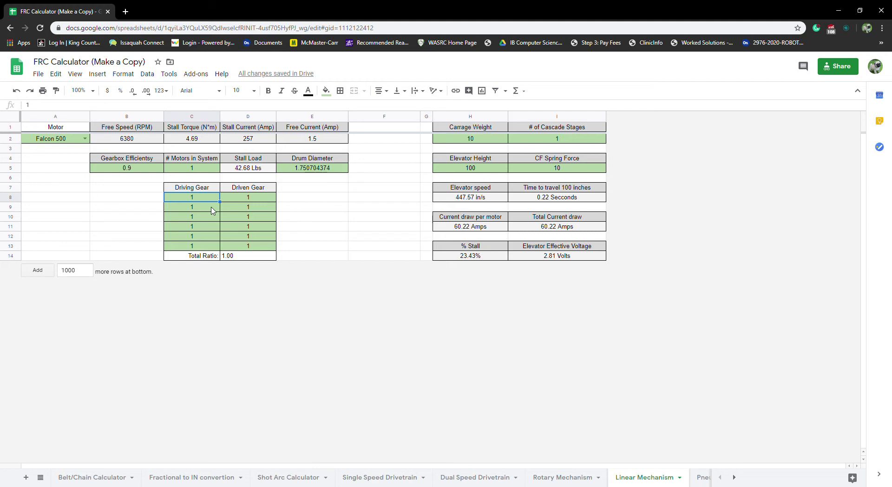
left_click(465, 227)
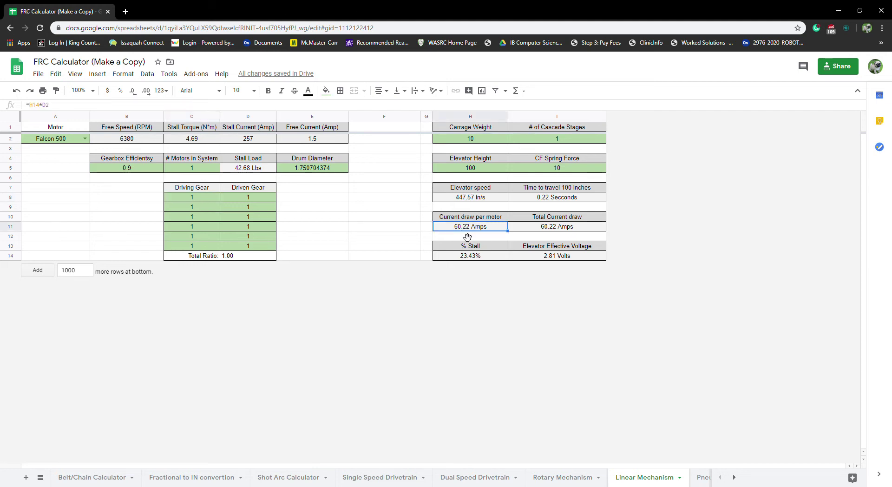
left_click(194, 198)
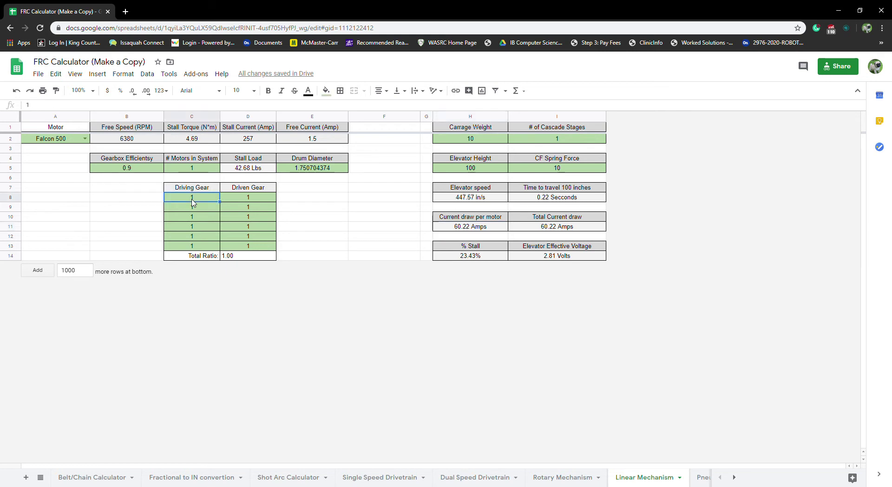
type("8")
left_click(236, 203)
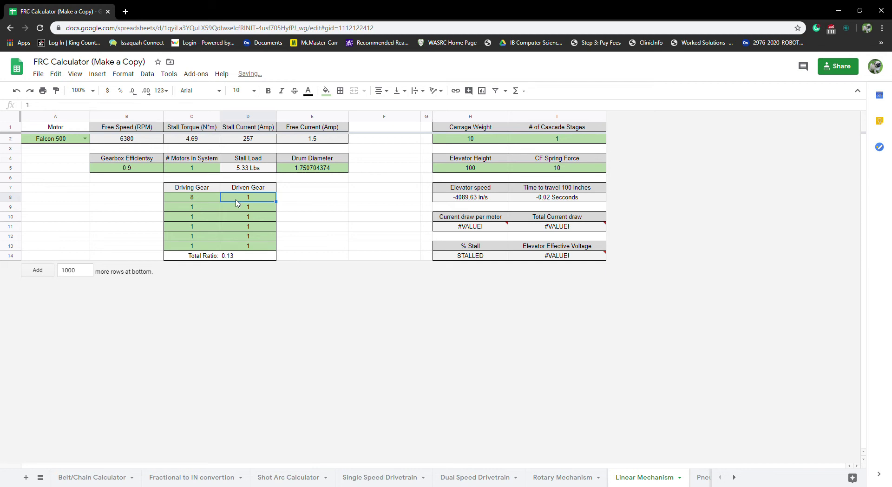
type("64")
left_click(287, 203)
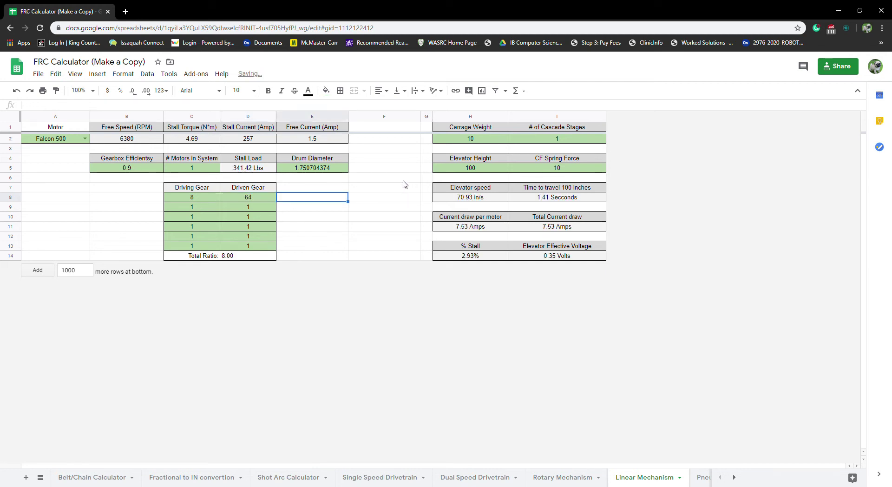
left_click(456, 227)
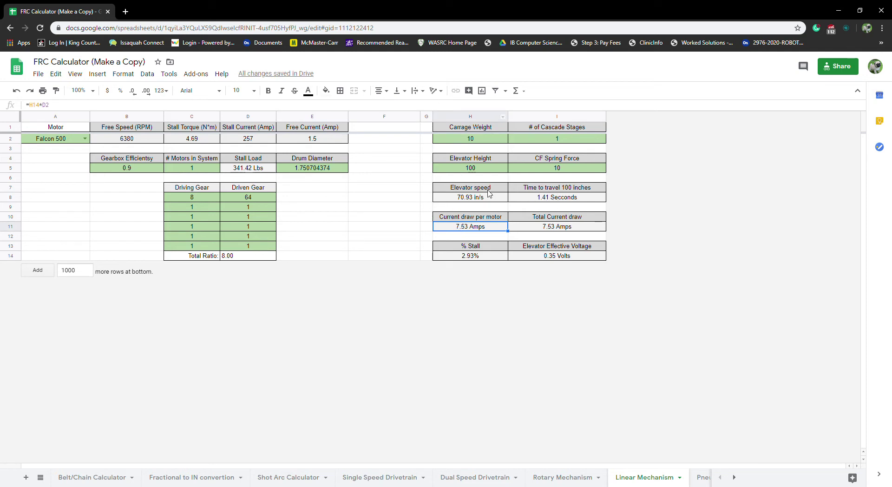
left_click(548, 203)
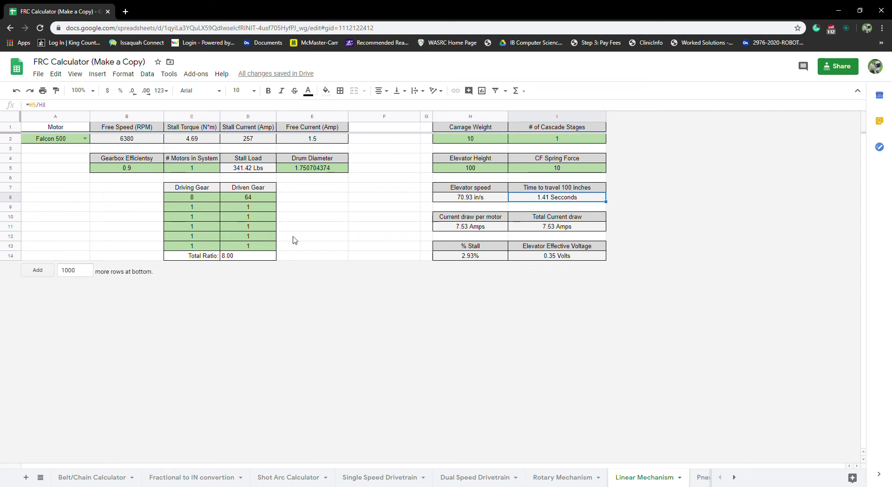
Set the first driven gear to 48 and check the current draw per motor.
left_click(251, 199)
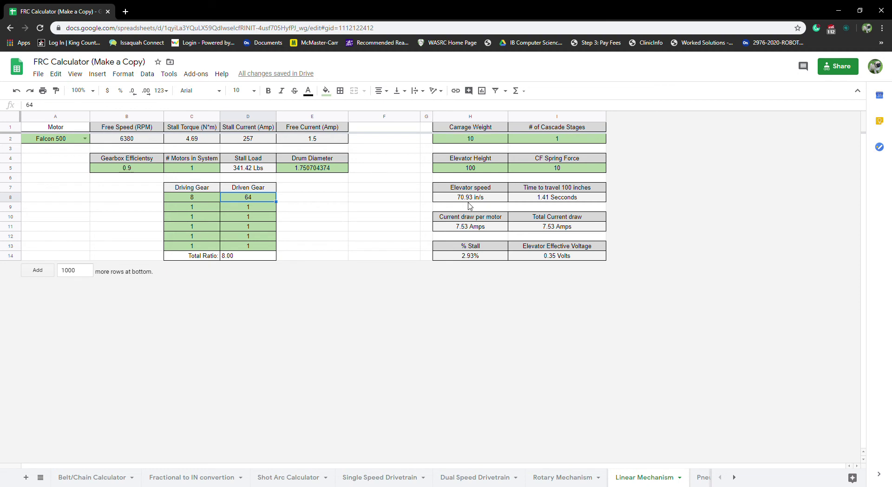
type("48")
key("Return")
left_click(394, 220)
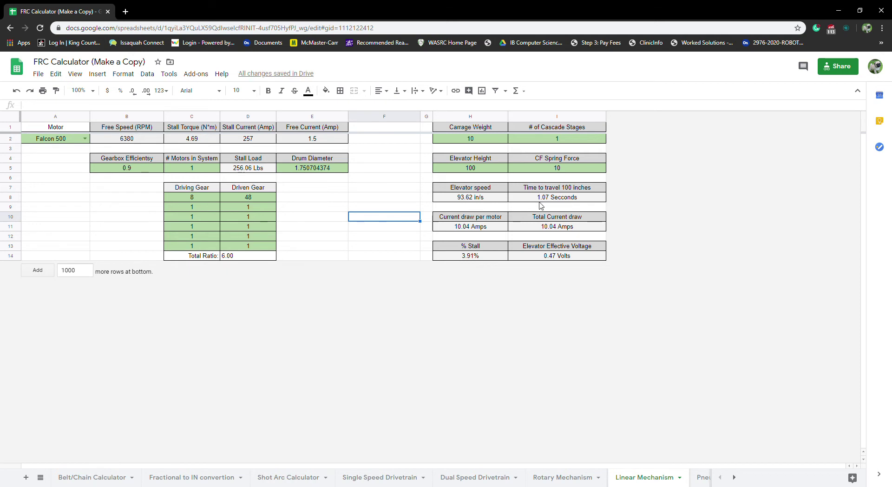
left_click(463, 227)
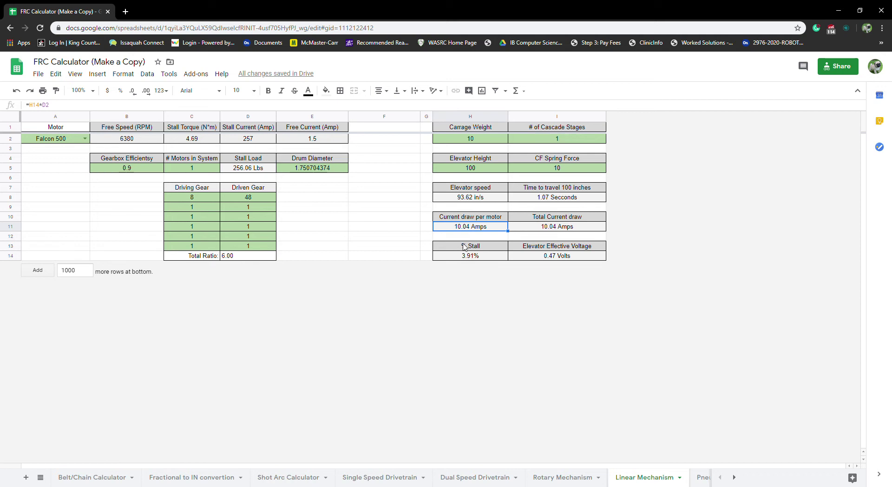
left_click(328, 217)
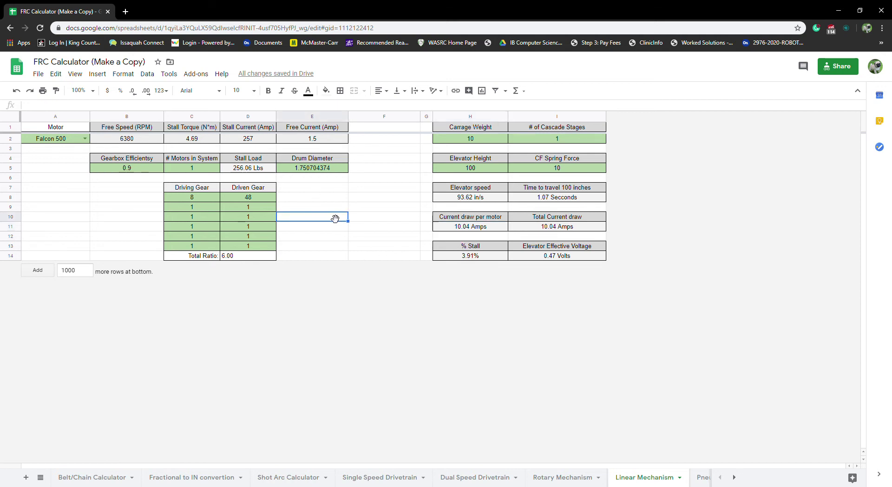
left_click(380, 200)
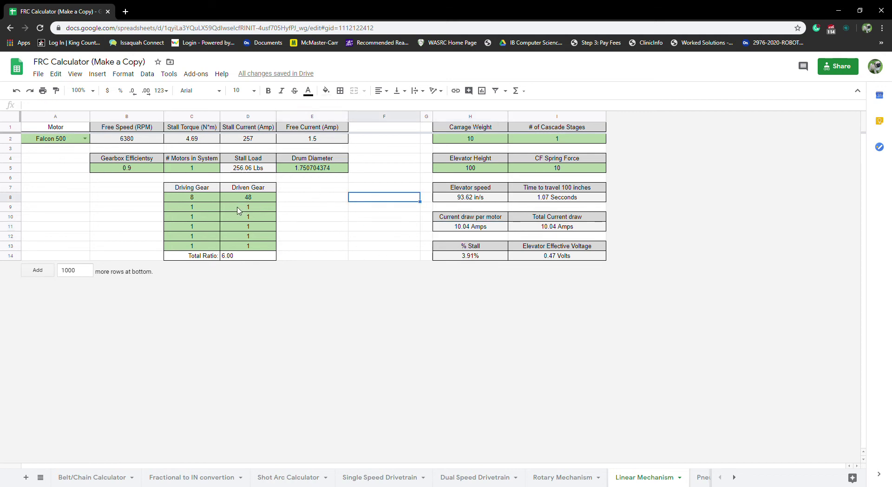
left_click(187, 200)
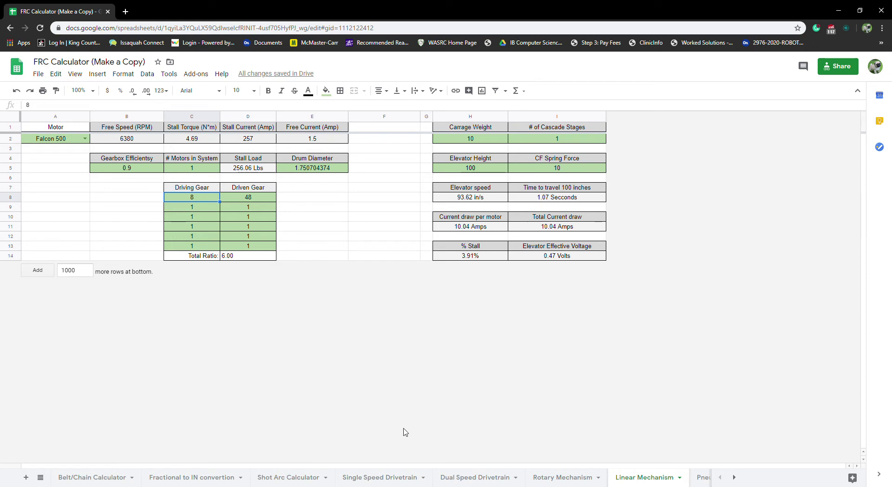
Open the Single Speed Drivetrain sheet and examine its reduction sets, gearbox count, motors per gearbox and drivetrain free-speed.
left_click(374, 478)
left_click(263, 224)
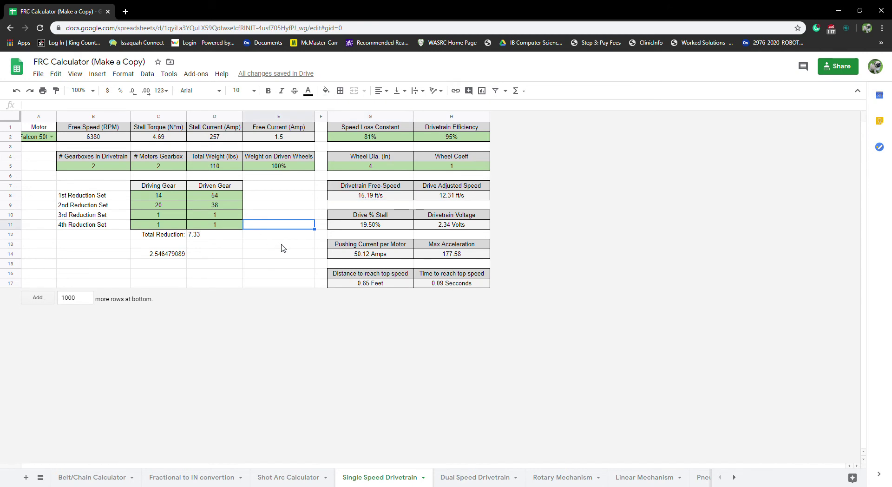
left_click(286, 196)
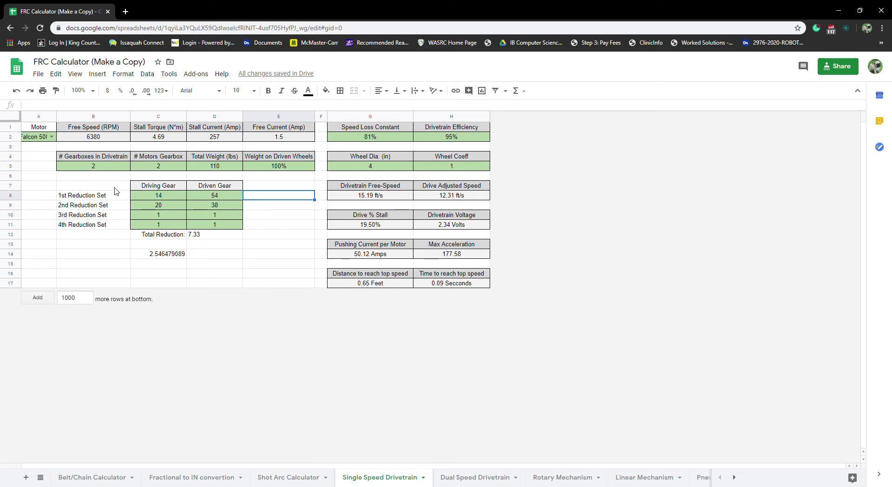
left_click(282, 207)
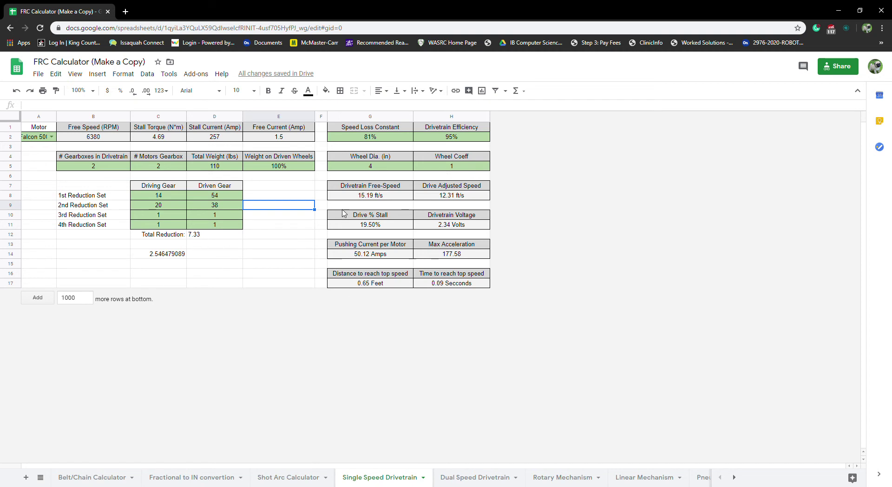
left_click(372, 197)
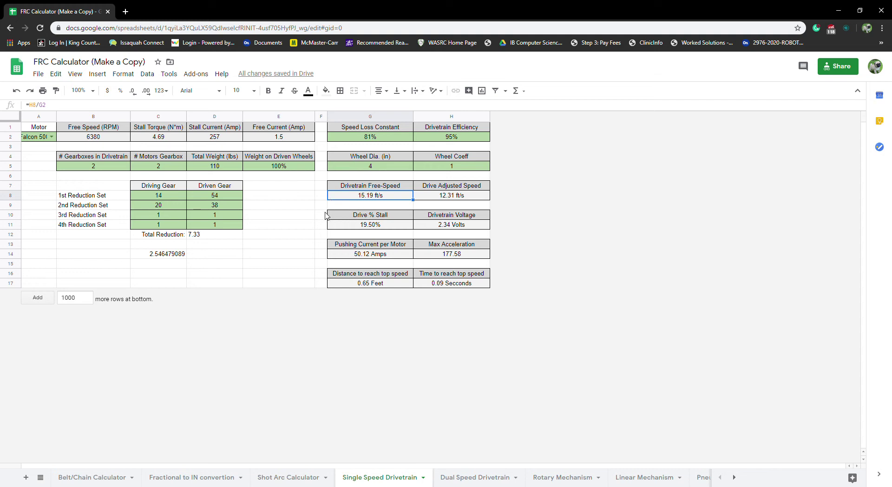
left_click(288, 199)
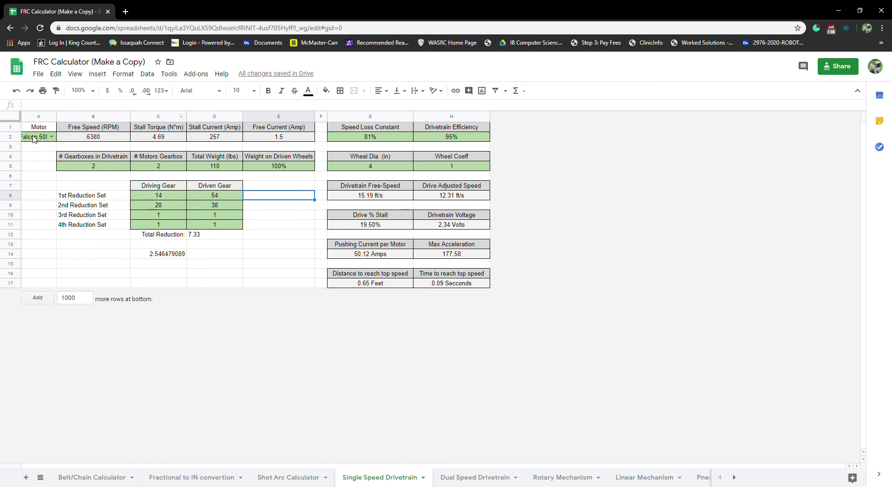
left_click(92, 168)
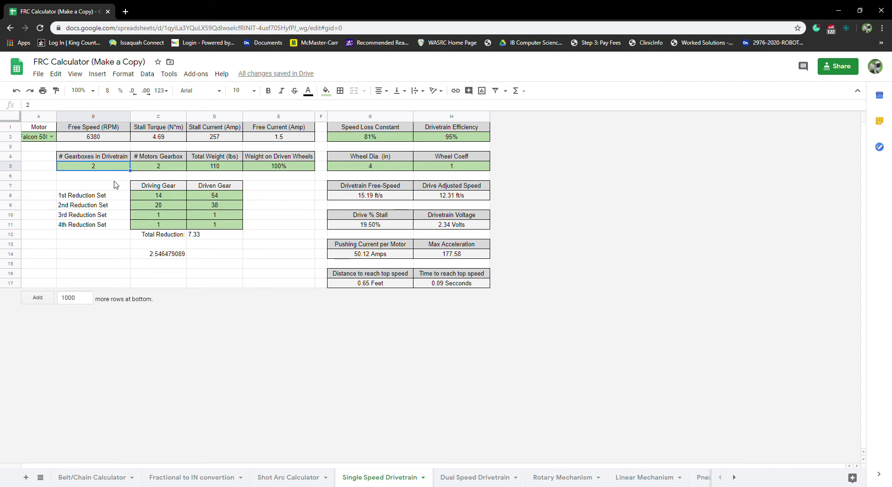
left_click(146, 169)
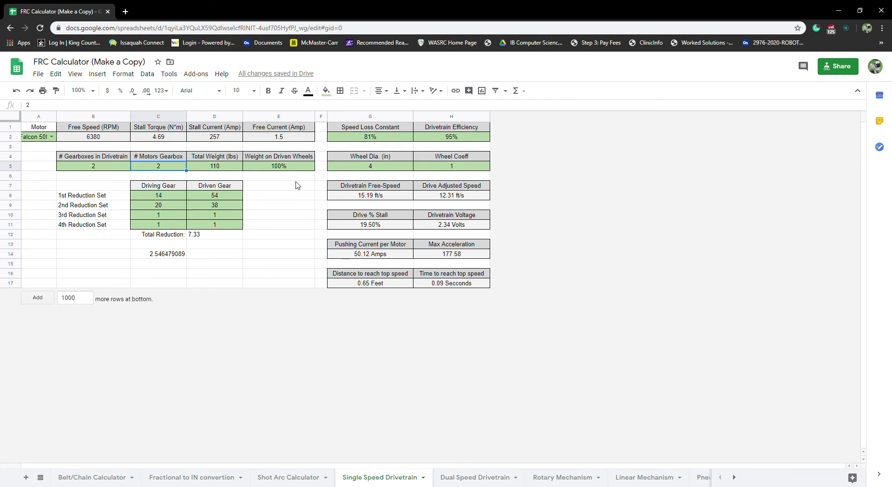
left_click(309, 198)
left_click(363, 197)
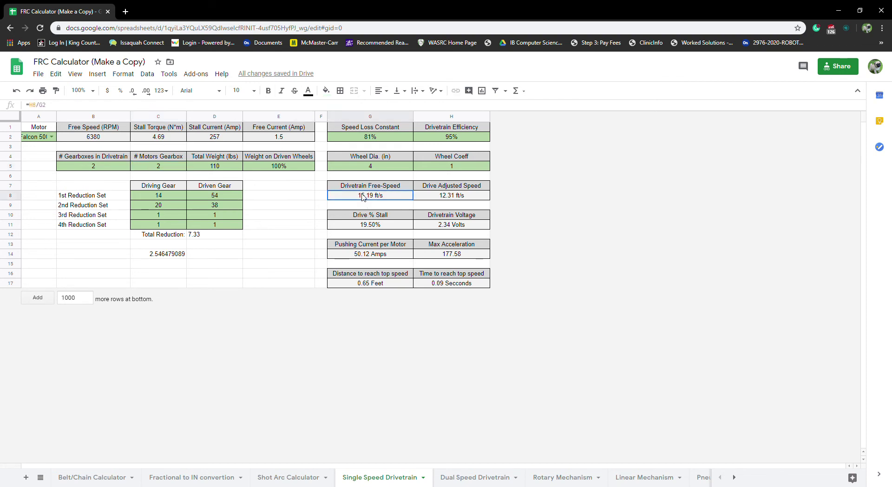
Reset the driving and driven gears of the 1st and 2nd reduction sets to 1.
left_click(156, 197)
type("1")
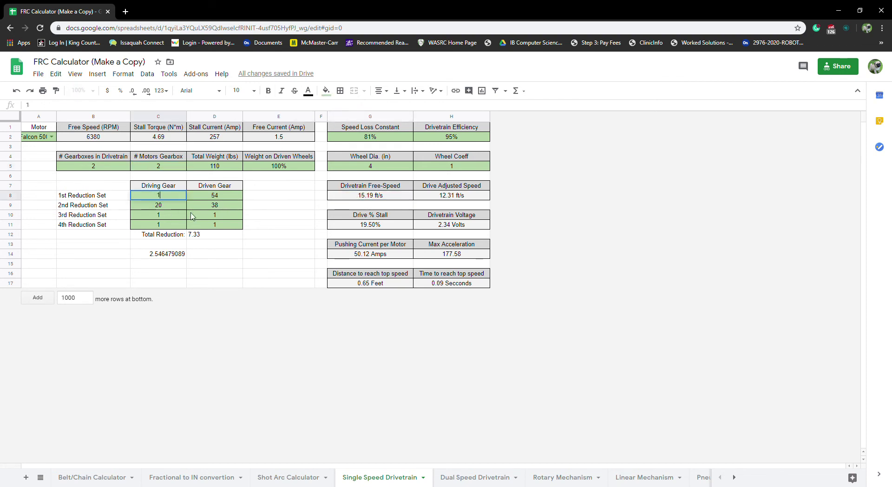
left_click(210, 197)
type("1")
left_click(212, 205)
type("1")
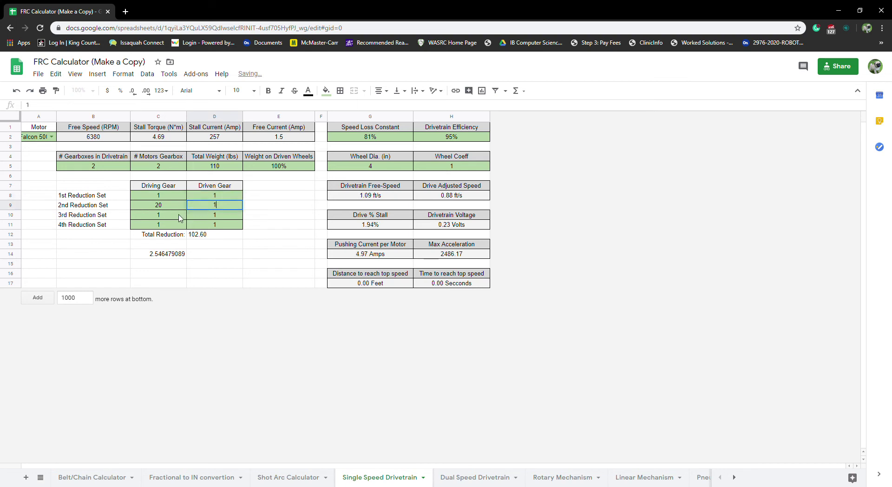
left_click(150, 207)
left_click(261, 215)
left_click(157, 200)
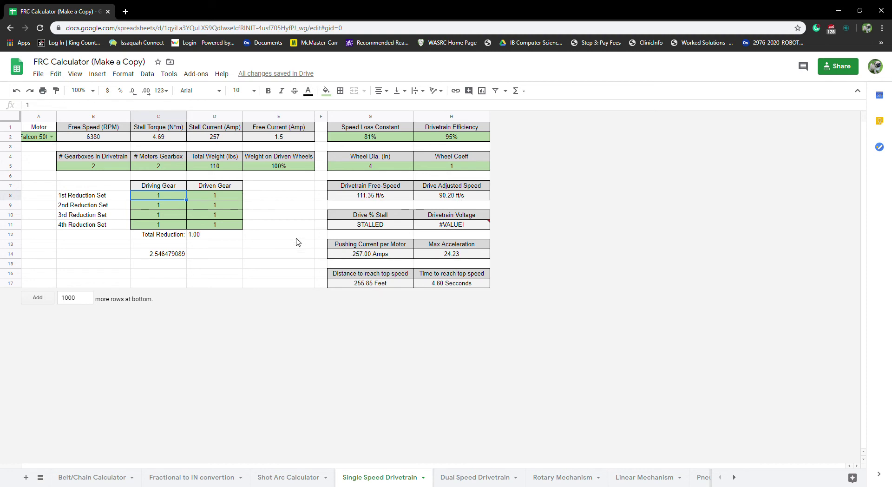
Set the 1st reduction set to driving gear 8 and driven gear 64, and check the drivetrain free-speed.
type("8")
left_click(204, 197)
type("64")
left_click(259, 208)
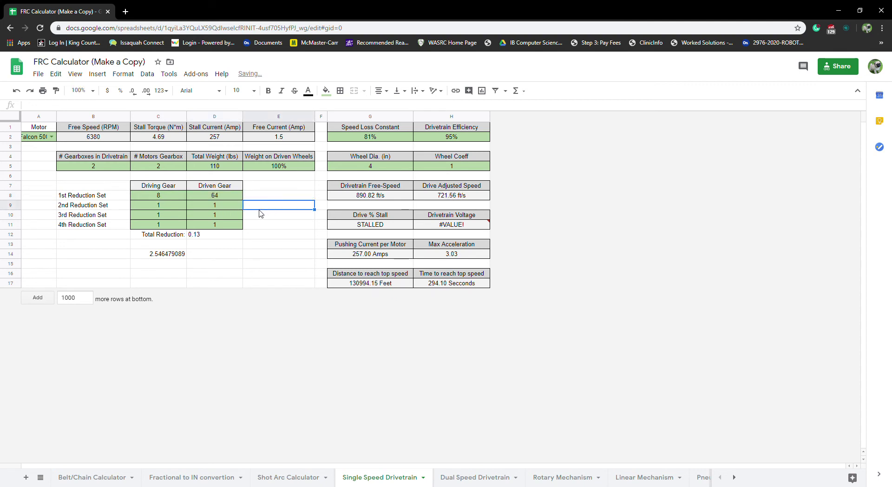
left_click(361, 199)
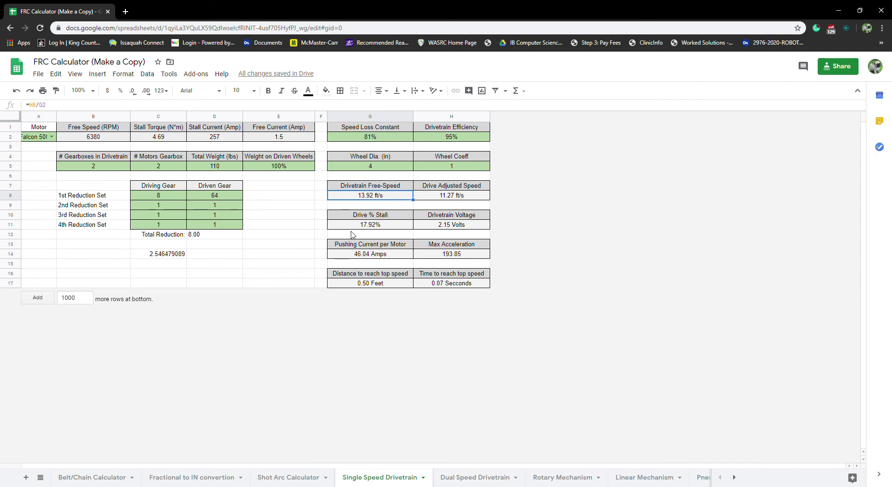
left_click(280, 205)
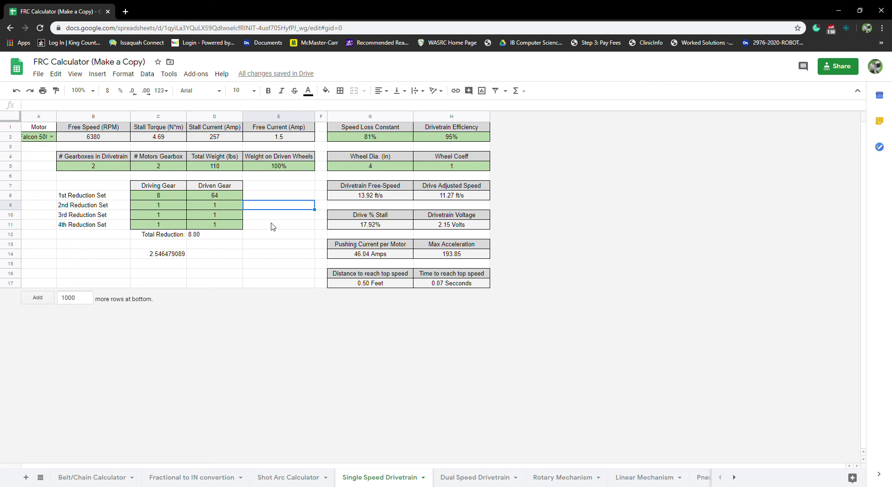
left_click(263, 237)
left_click(280, 253)
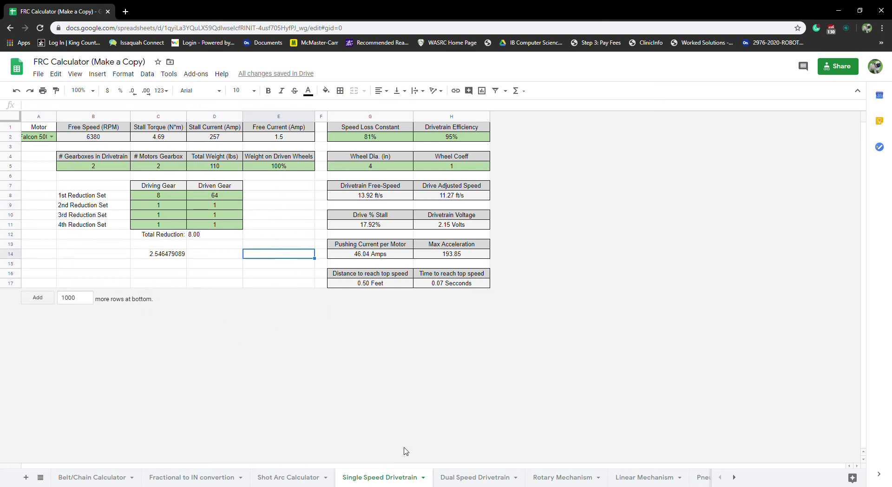
On the Dual Speed Drivetrain sheet, set the driven gear of the 1st reduction set to 32.
left_click(470, 481)
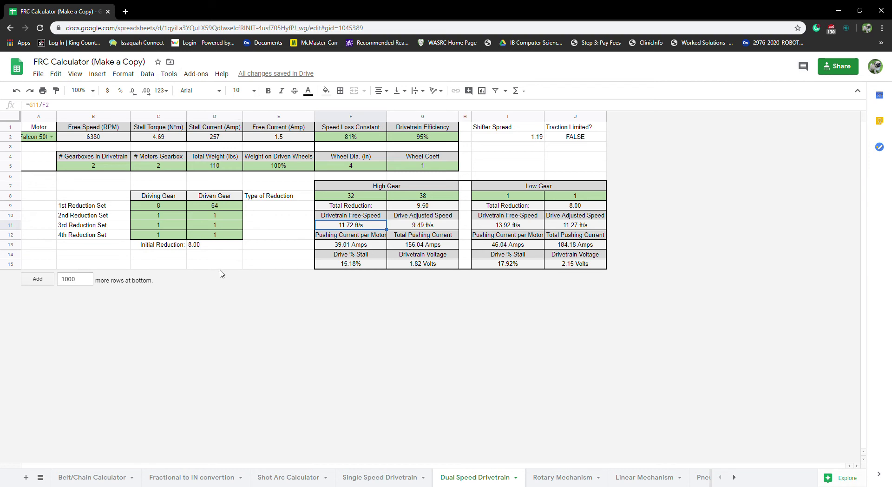
left_click(264, 226)
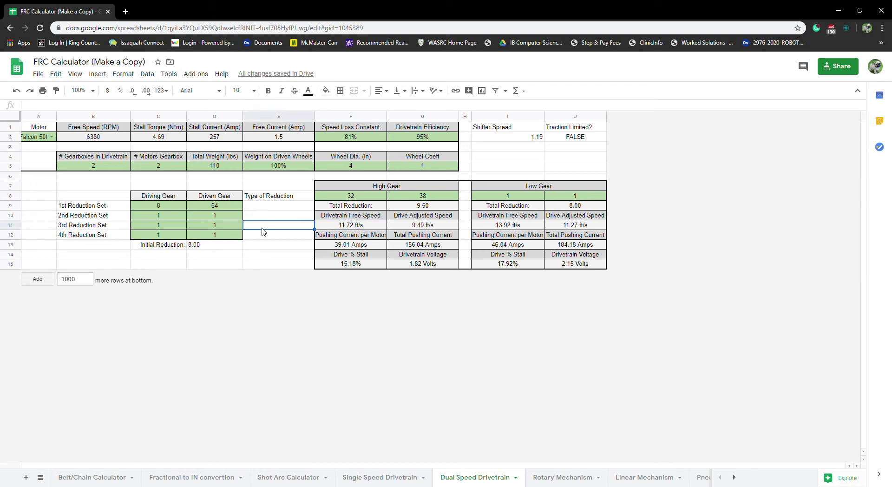
left_click(275, 247)
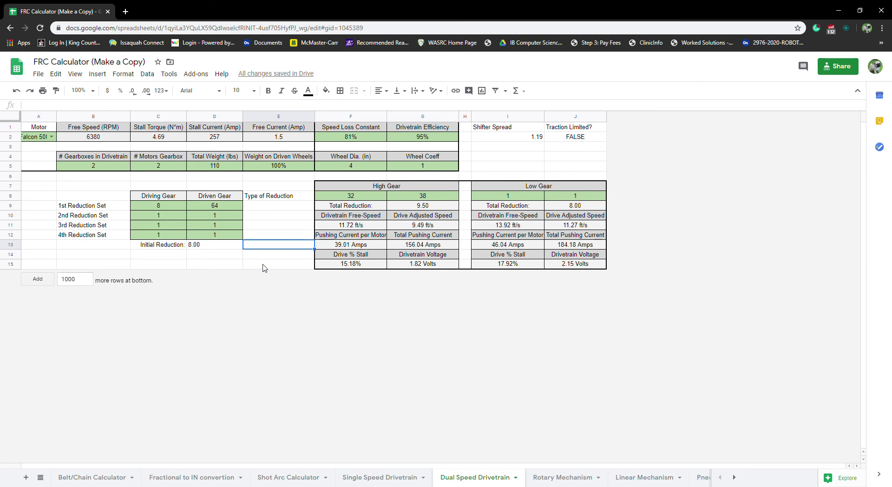
left_click(229, 263)
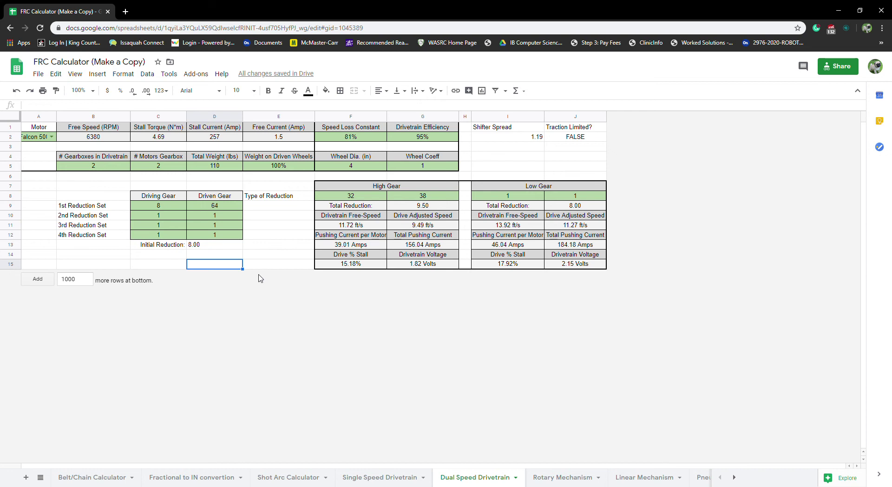
left_click(350, 197)
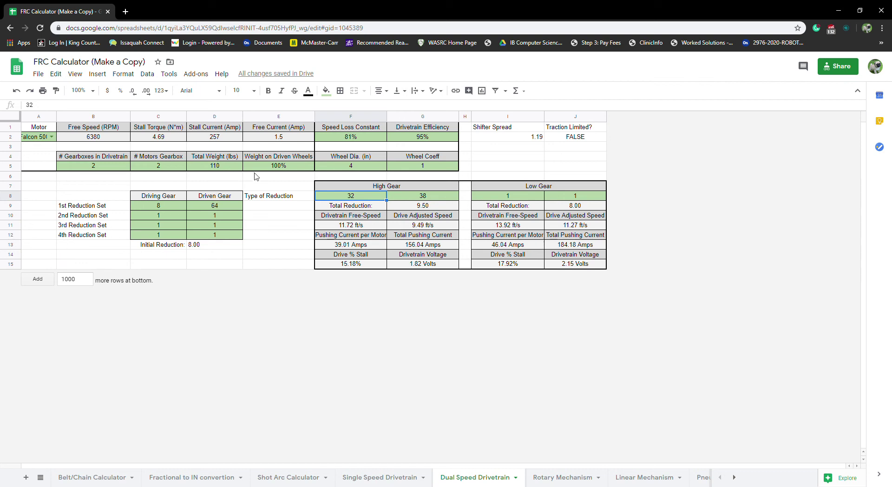
left_click(212, 207)
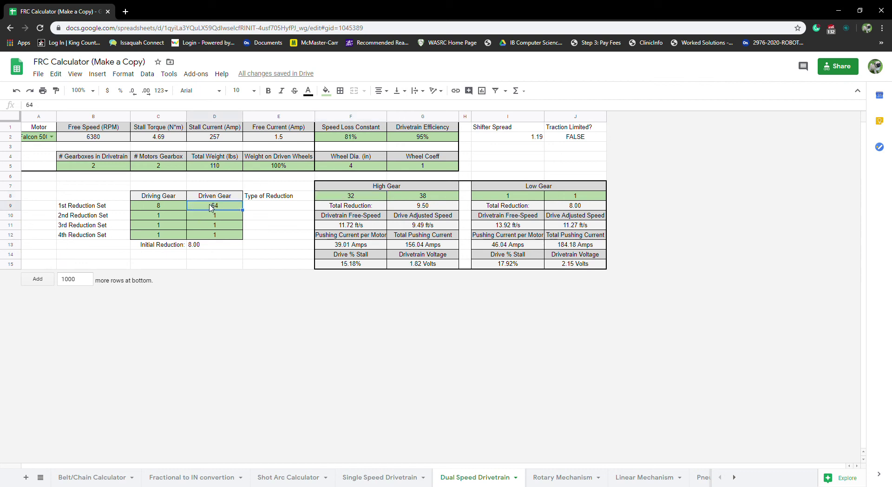
type("32")
left_click(294, 234)
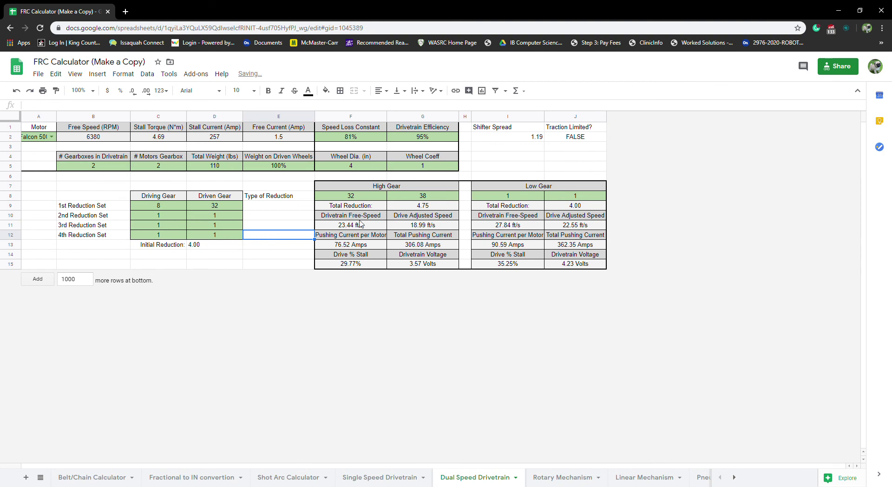
Set the Low Gear pair to driving gear 24 and driven gear 48.
left_click(507, 197)
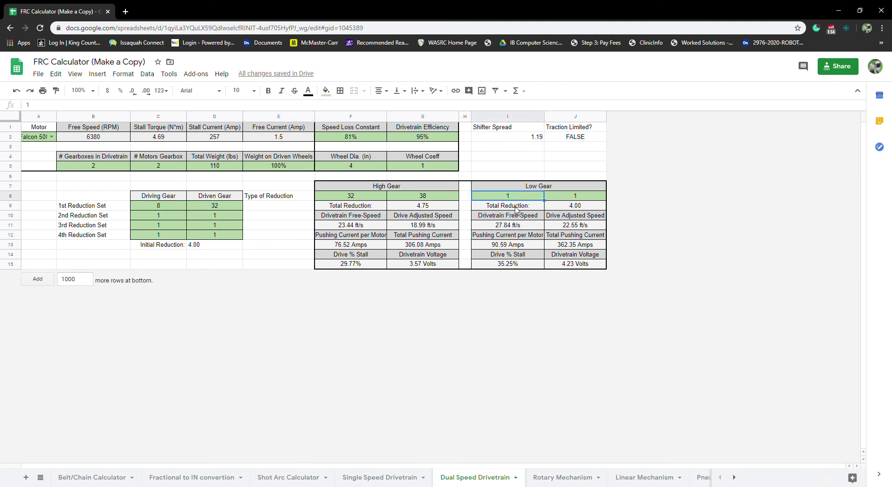
type("24")
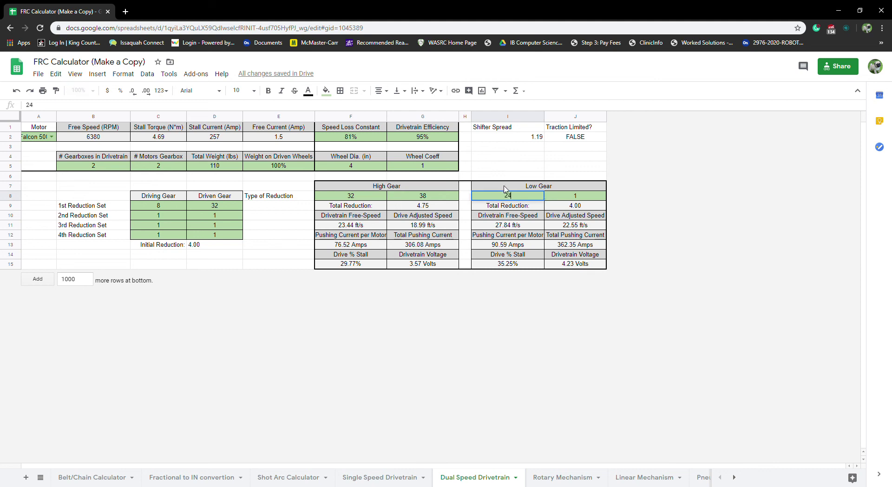
left_click(566, 196)
type("48")
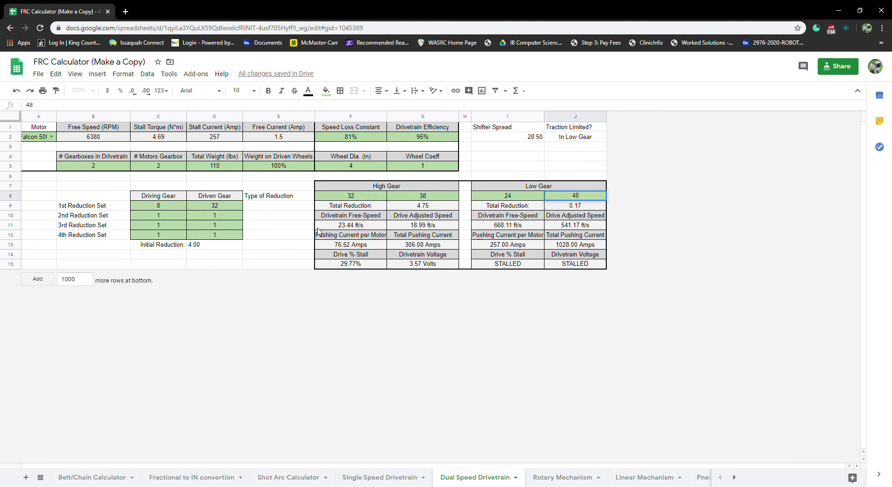
left_click(275, 235)
left_click(273, 254)
Examine the 1st reduction set and compare the High Gear and Low Gear pairs and their drivetrain free-speeds.
left_click(157, 209)
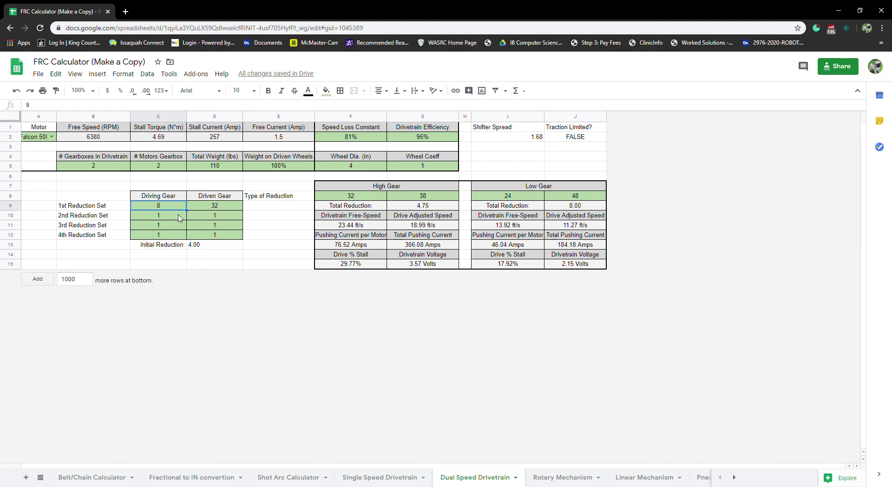
left_click(216, 210)
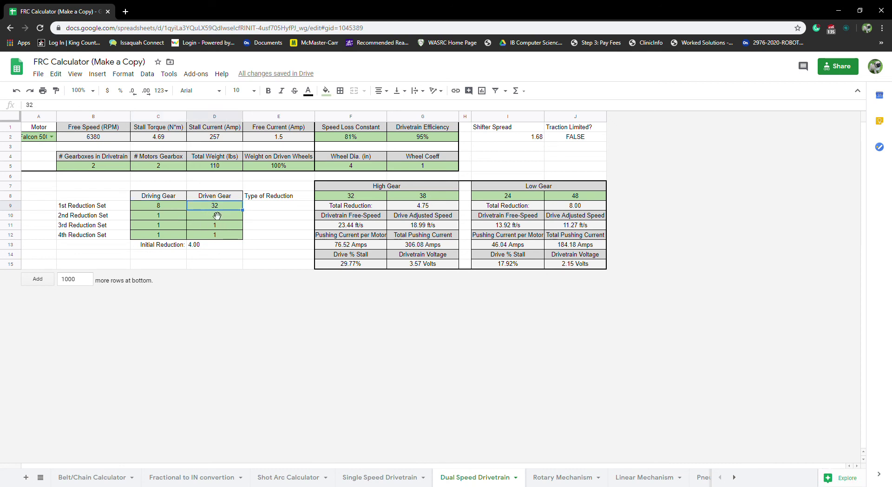
left_click(345, 226)
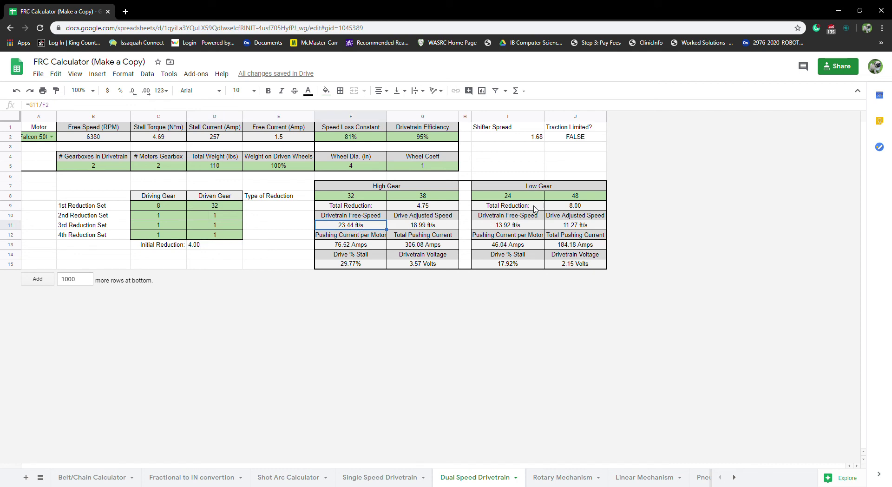
left_click(506, 224)
left_click(350, 198)
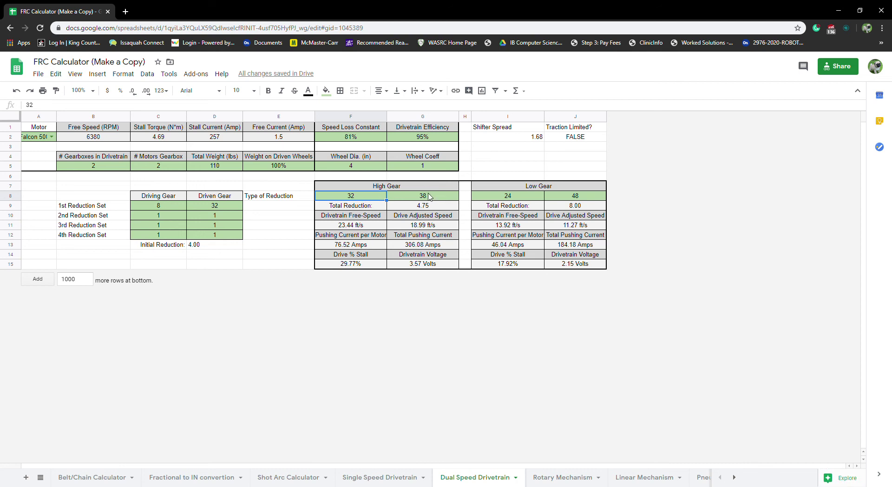
left_click(503, 196)
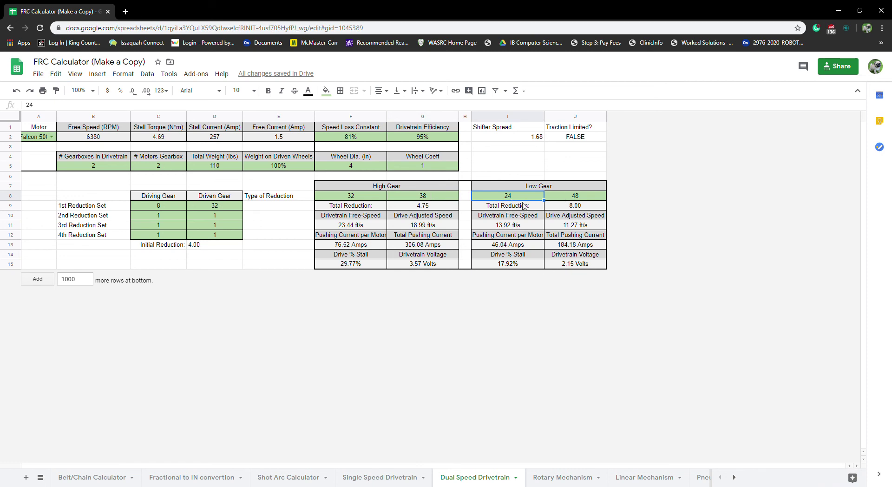
left_click(571, 197)
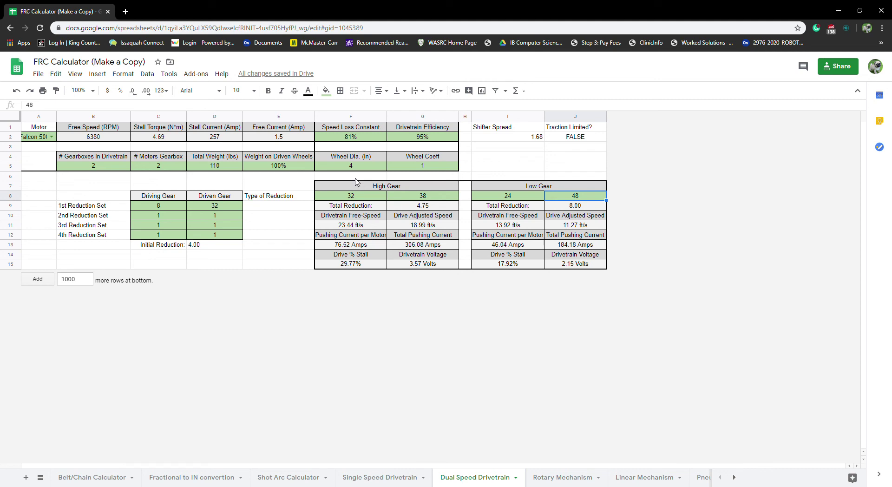
left_click(367, 197)
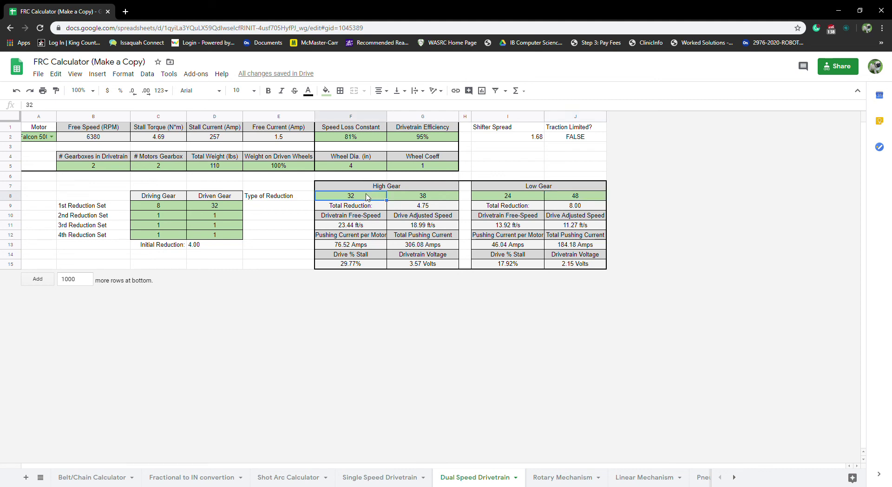
left_click(493, 197)
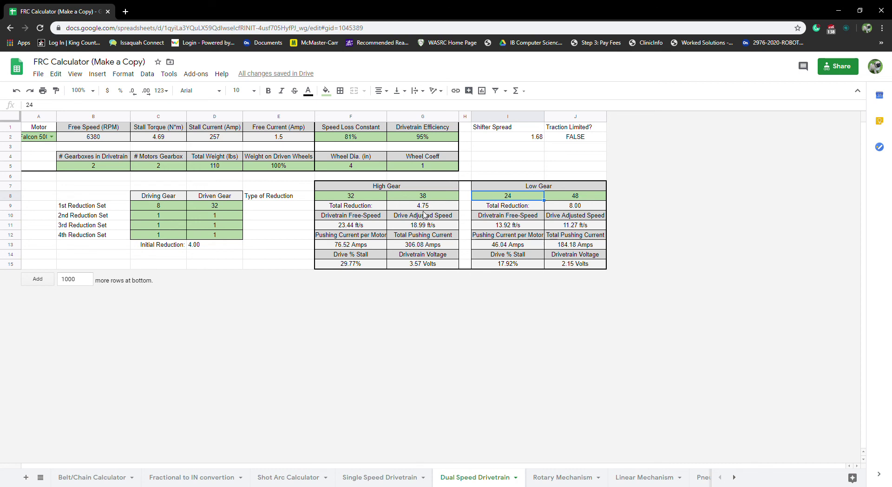
left_click(289, 258)
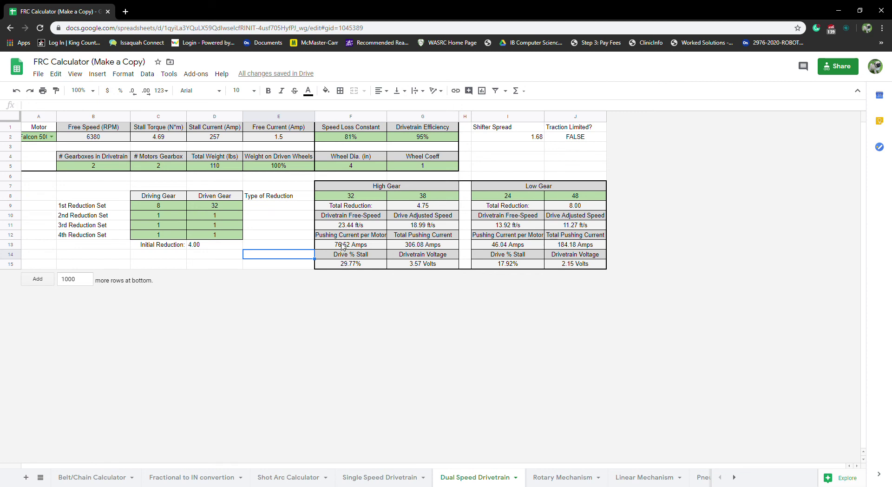
left_click(223, 265)
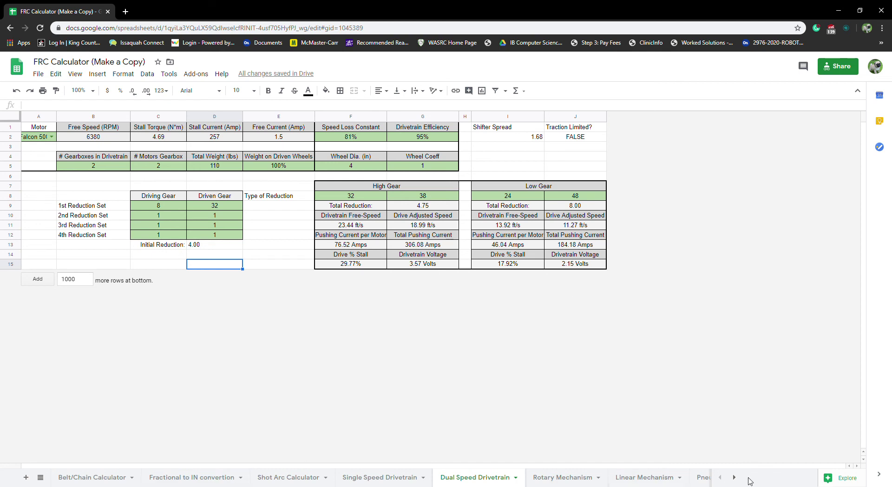
Look through the Linear Mechanism, Rotary Mechanism and Shot Arc Calculator sheets, and review which other sheets the workbook contains.
left_click(645, 478)
left_click(562, 477)
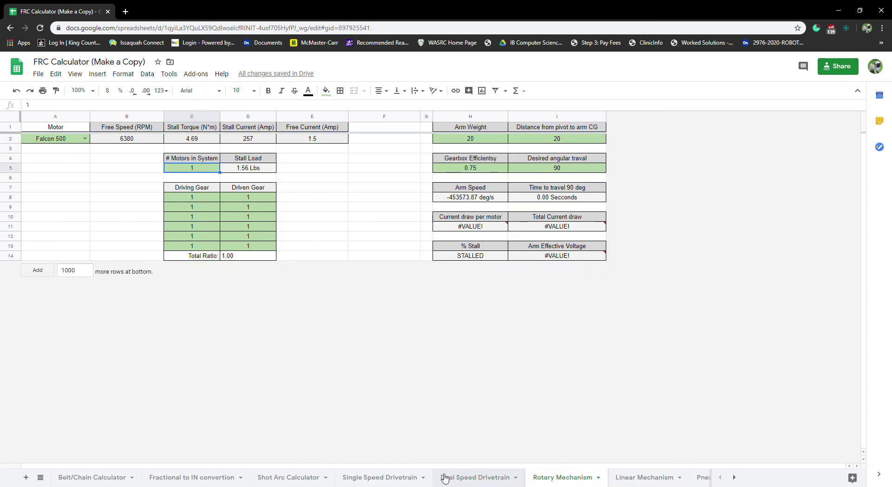
left_click(281, 478)
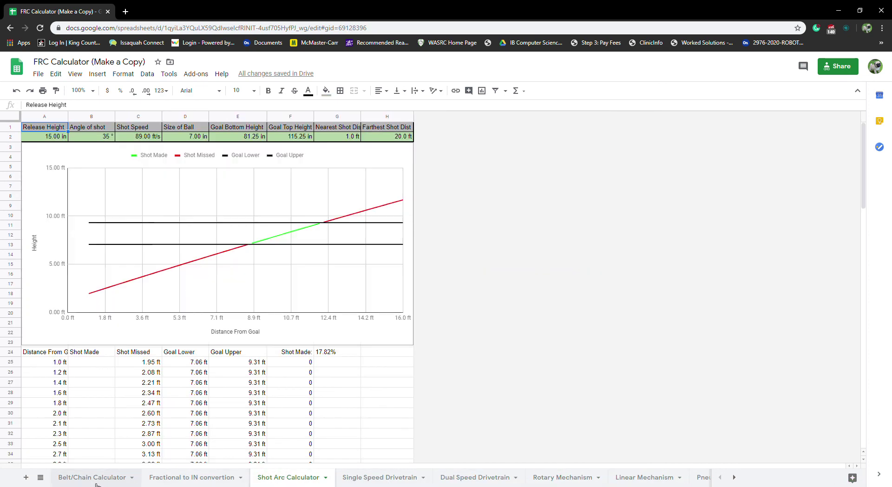
left_click(734, 477)
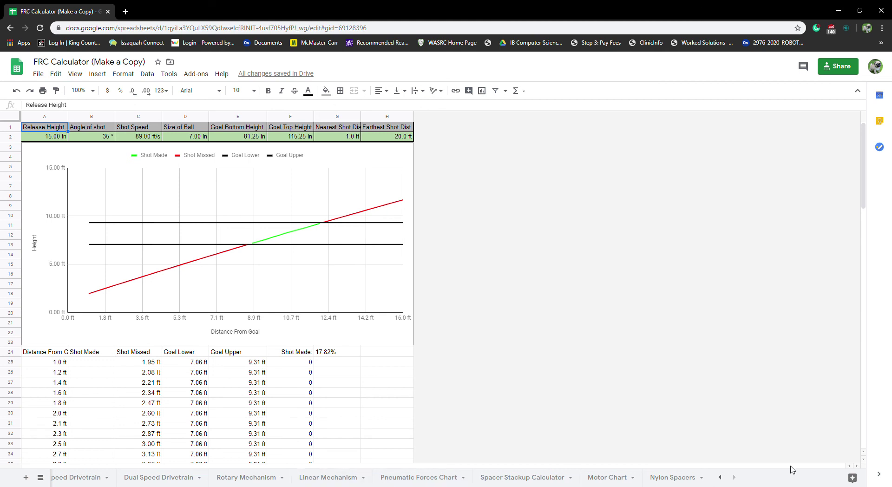
left_click(721, 477)
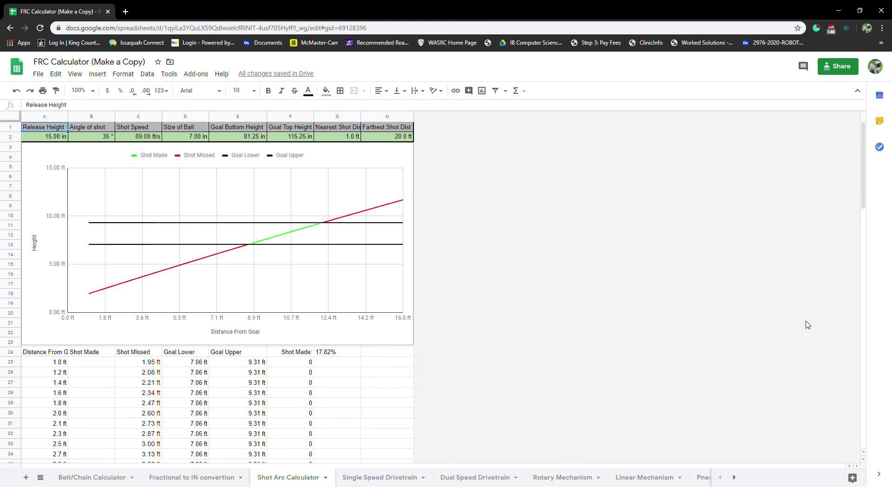